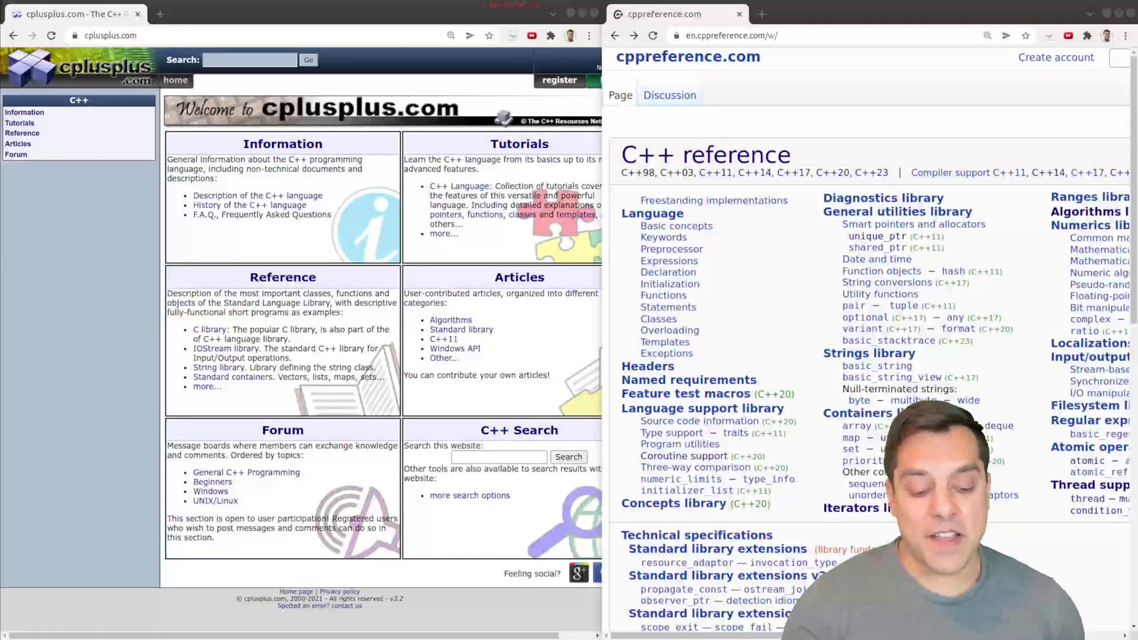
# Zoom in both pages and open cplusplus.com's Tutorials, then the C++ Language tutorial index.
pyautogui.moveTo(792, 157); pyautogui.dragTo(654, 133)
pyautogui.click(730, 119)
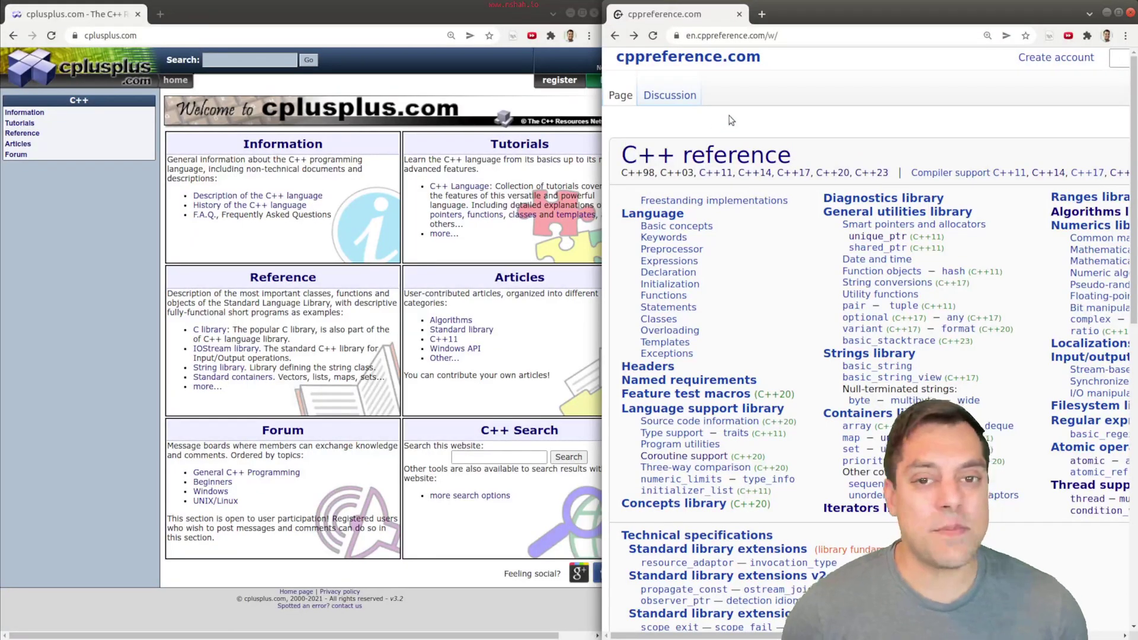
pyautogui.hotkey('ctrl', '+')
pyautogui.hotkey('ctrl', '+')
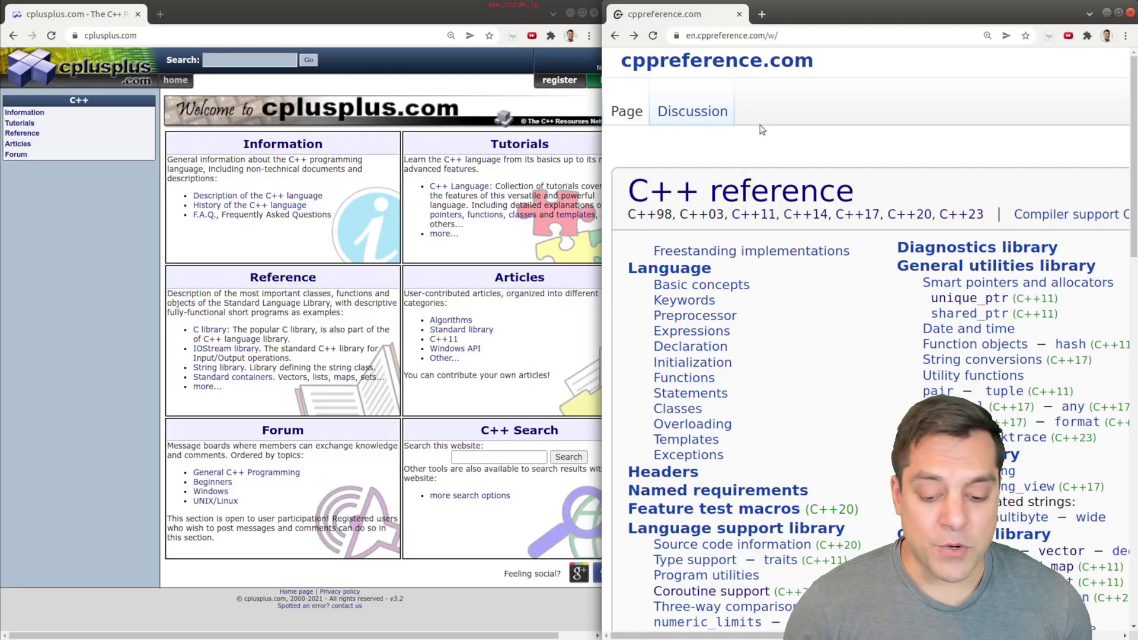
pyautogui.hotkey('ctrl', '+')
pyautogui.hotkey('ctrl', '+')
pyautogui.hotkey('ctrl', '+')
pyautogui.hotkey('ctrl', '+')
pyautogui.hotkey('ctrl', '+')
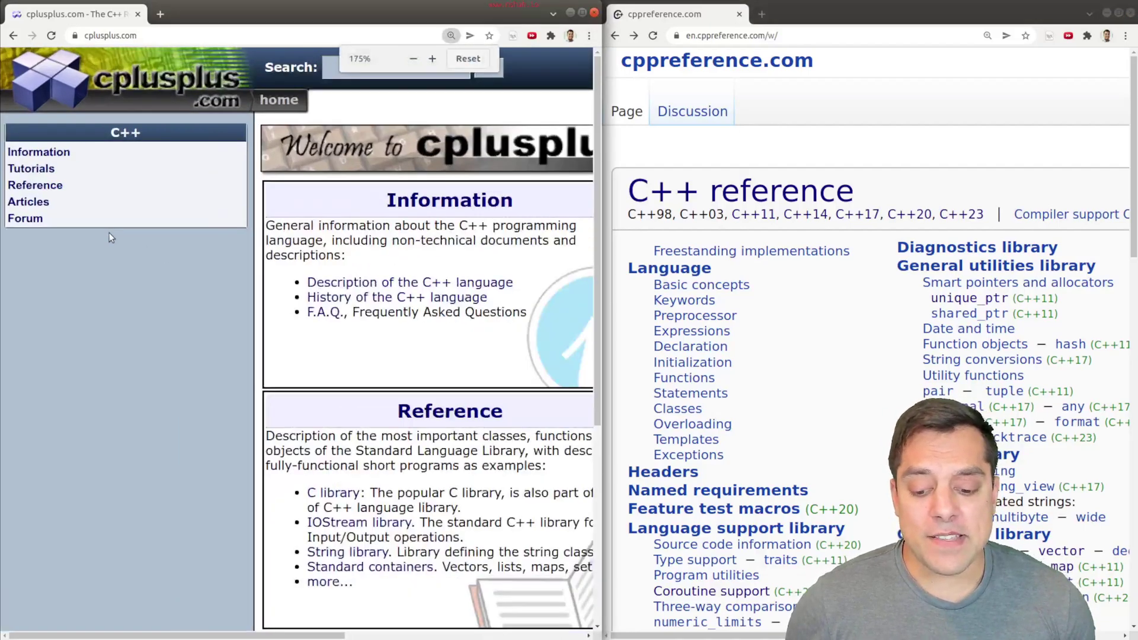
pyautogui.hotkey('ctrl', '+')
pyautogui.click(148, 228)
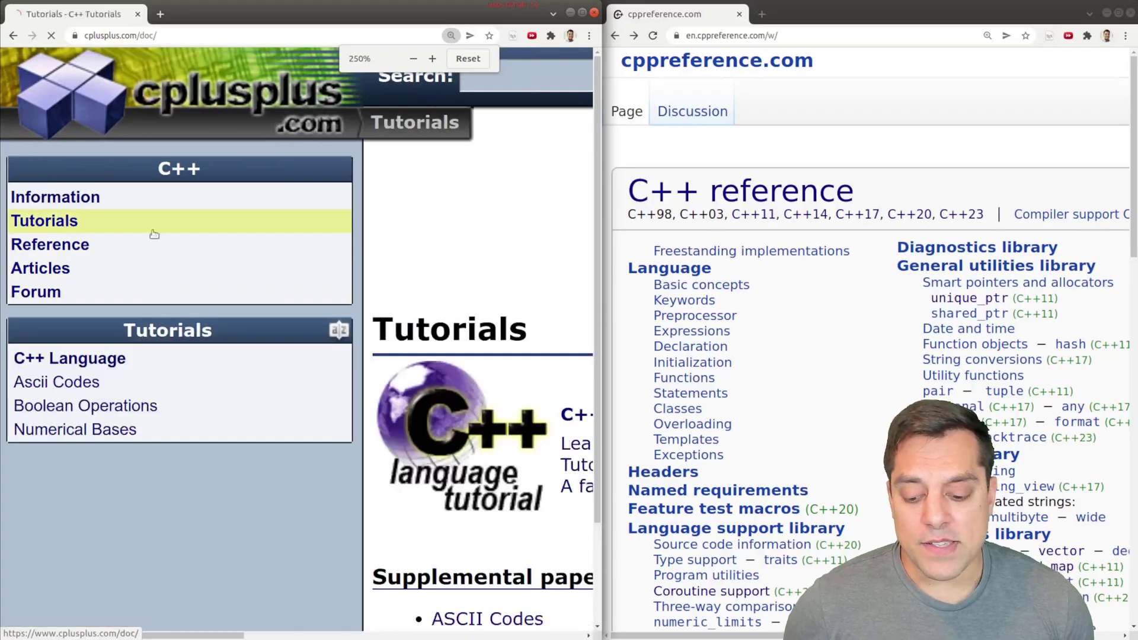
pyautogui.hotkey('ctrl', '-')
pyautogui.hotkey('ctrl', '-')
pyautogui.click(80, 266)
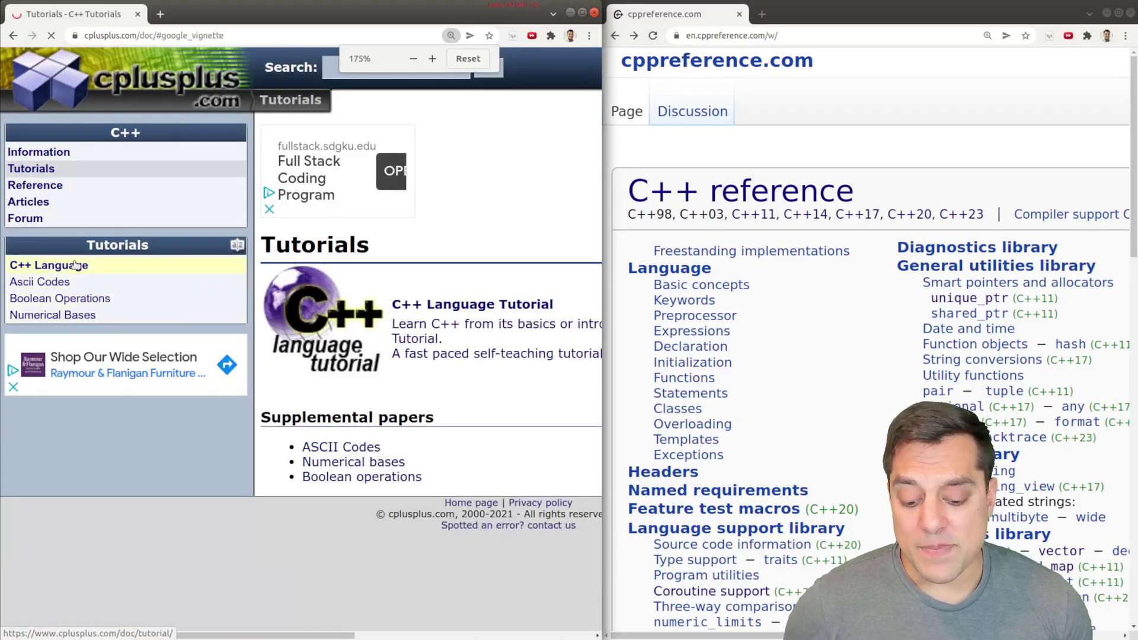
# Scroll through the C++ Language tutorial topics down to Classes and the other language features.
pyautogui.scroll(-3, 313, 188)
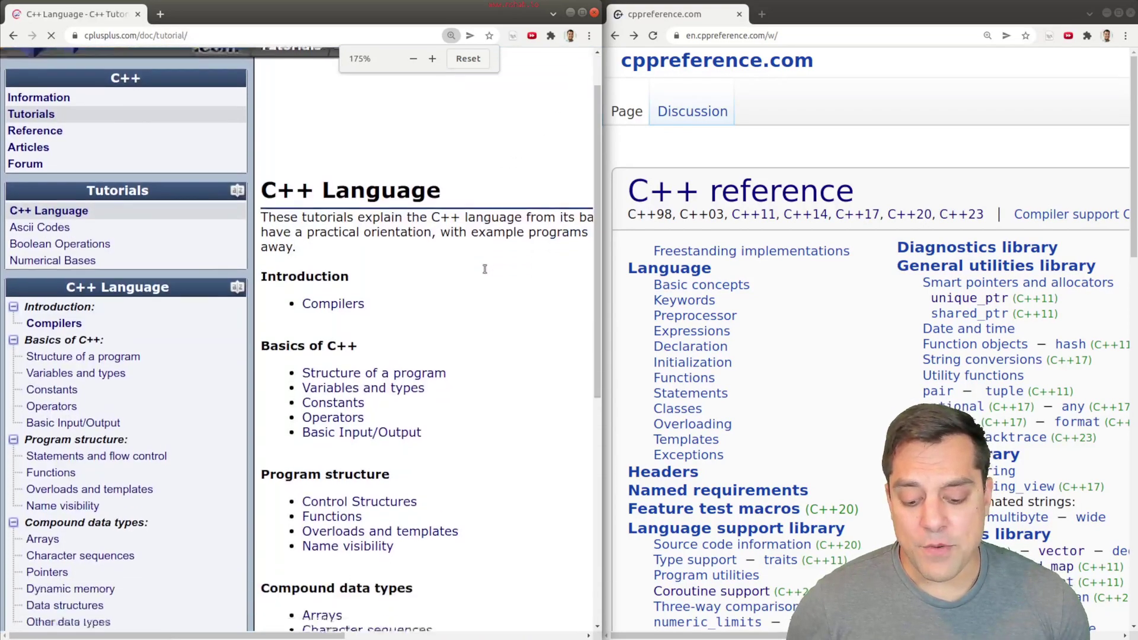
pyautogui.moveTo(294, 258); pyautogui.dragTo(450, 471)
pyautogui.scroll(-2, 356, 303)
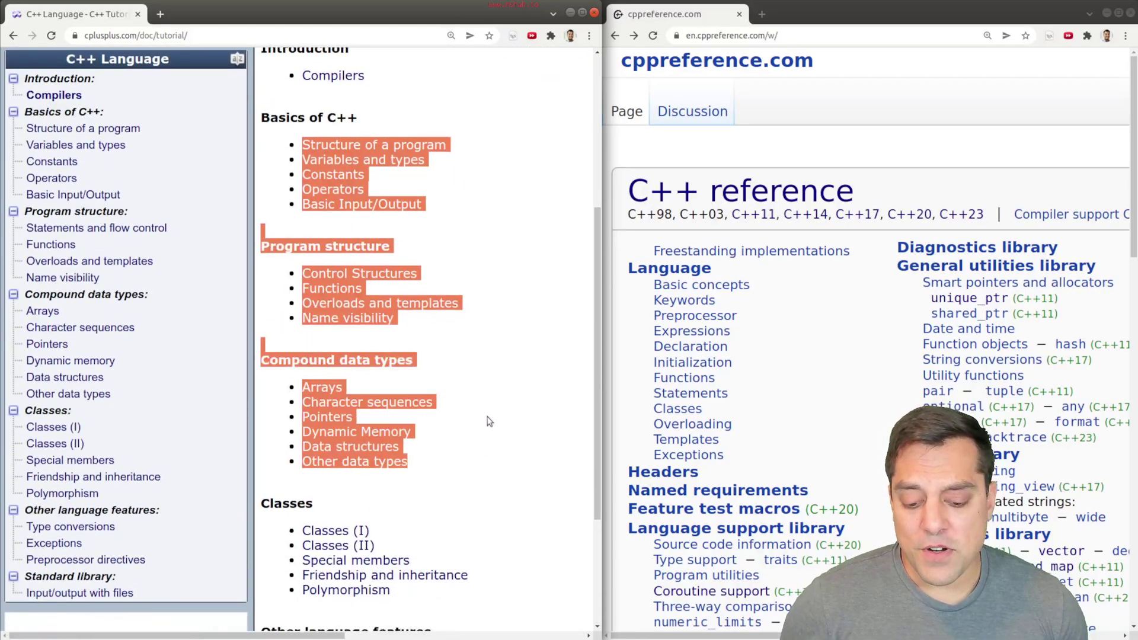
pyautogui.click(486, 177)
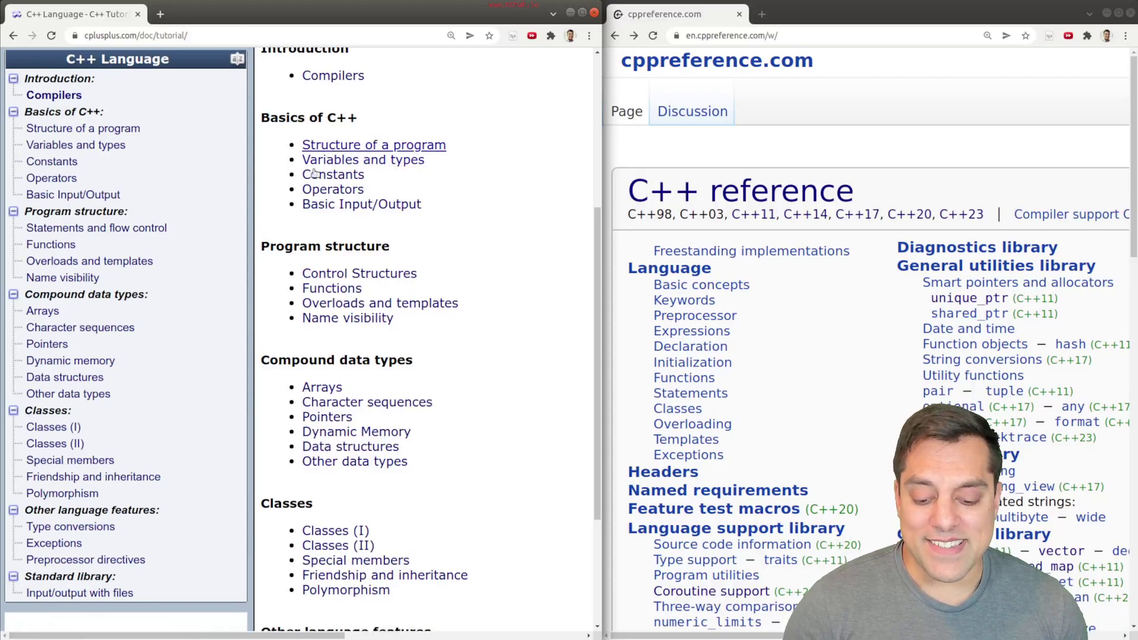
pyautogui.scroll(2, 359, 148)
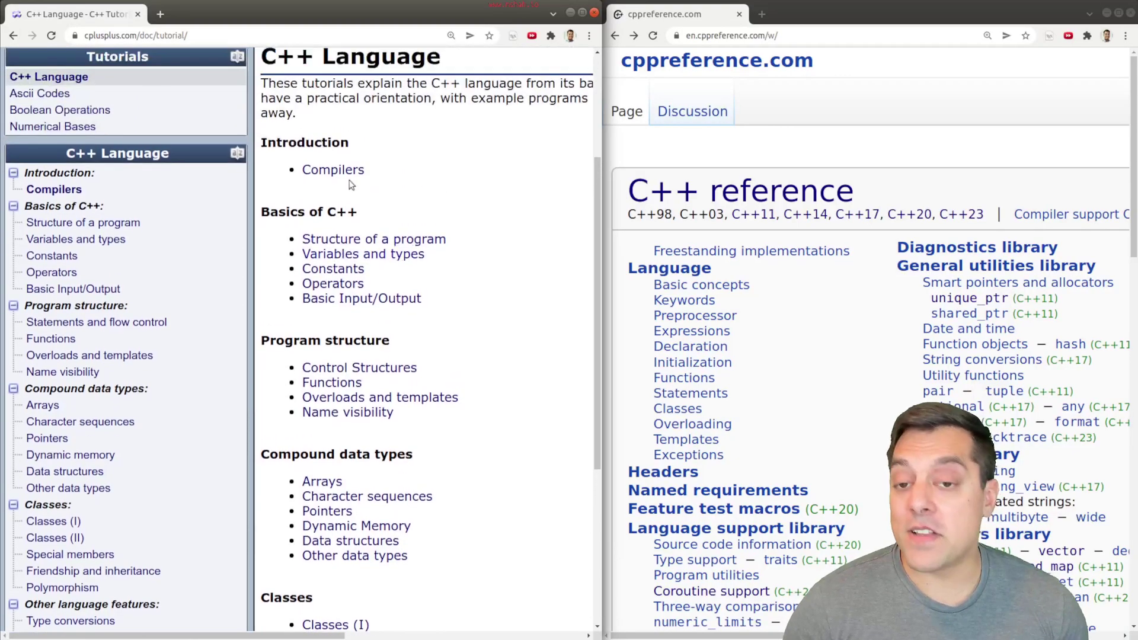
pyautogui.scroll(-4, 419, 273)
pyautogui.scroll(-1, 441, 263)
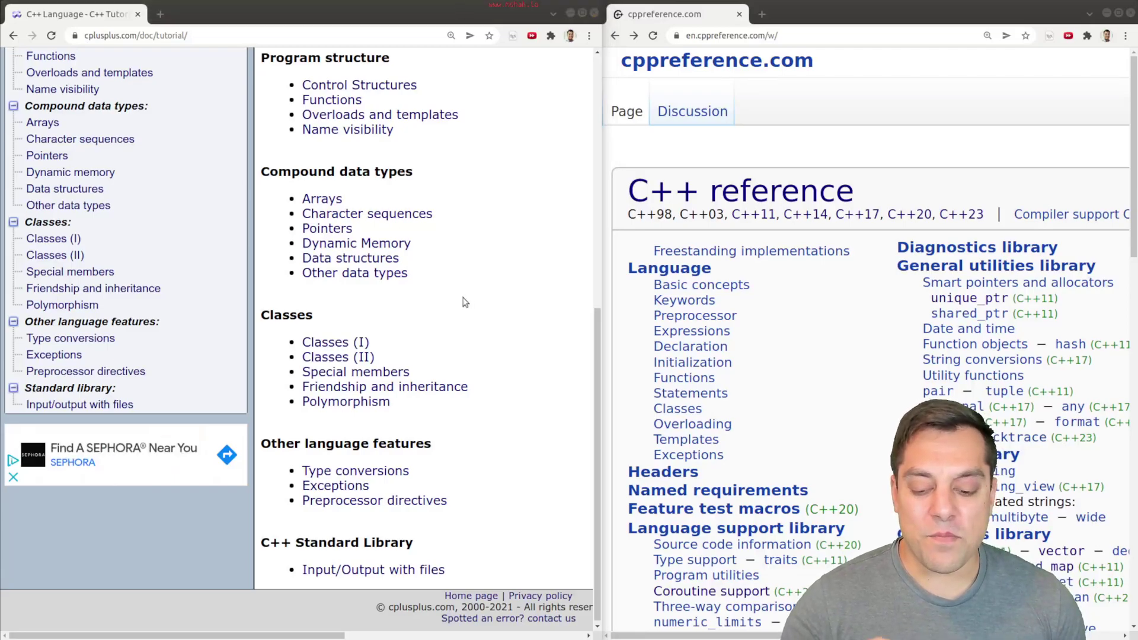
pyautogui.moveTo(464, 523); pyautogui.dragTo(457, 297)
pyautogui.click(482, 302)
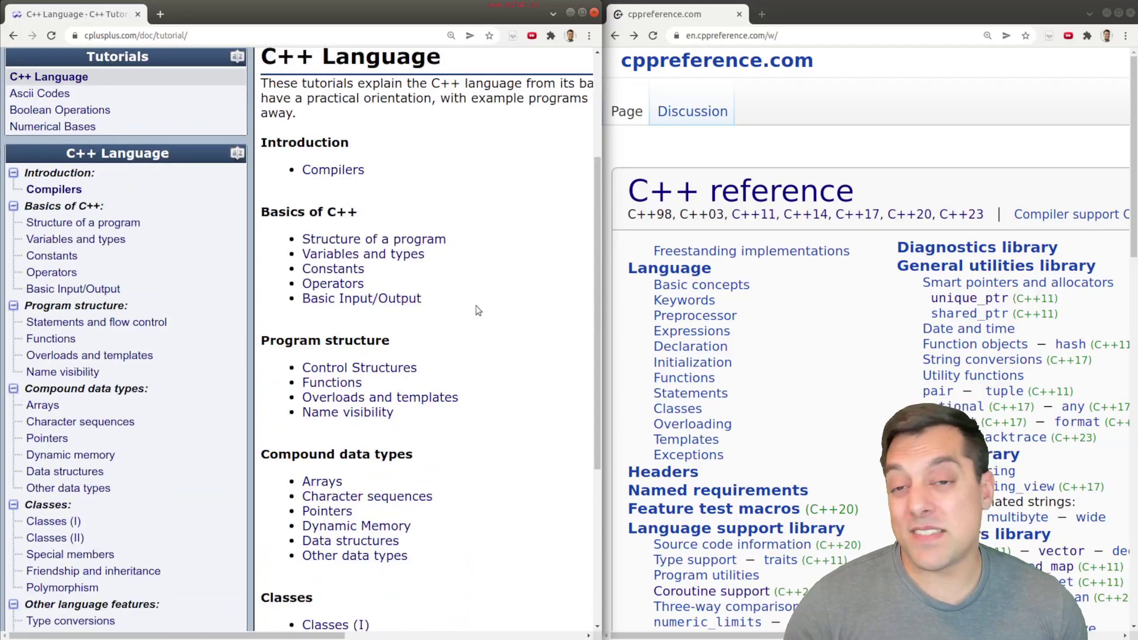
# Go through Reference, Containers and <vector> to the std::vector class page.
pyautogui.scroll(3, 479, 311)
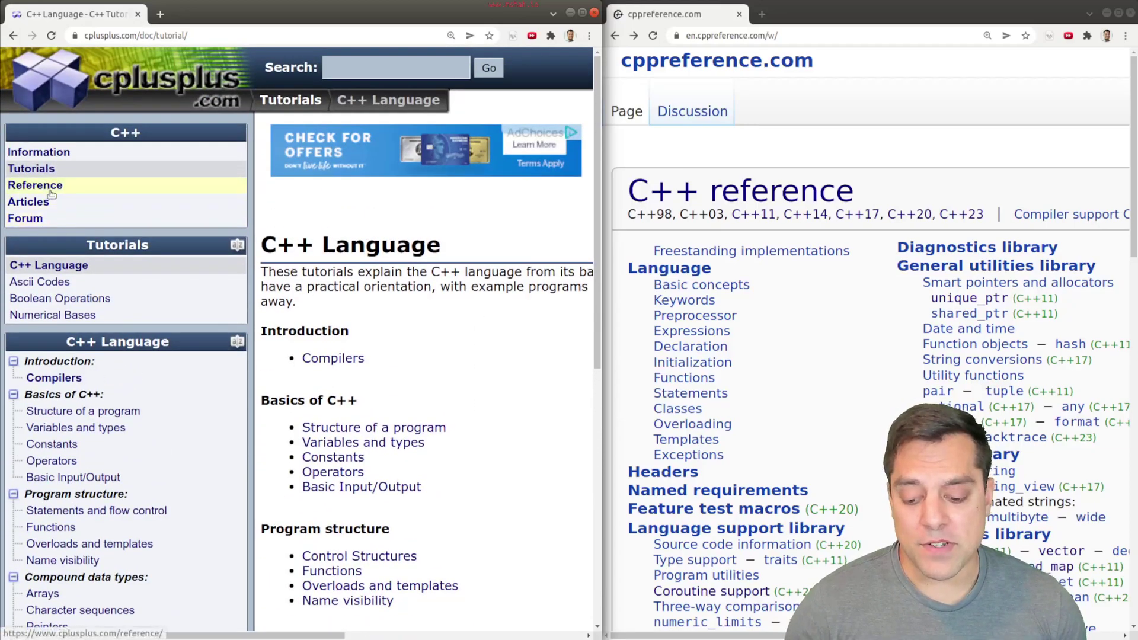
pyautogui.click(51, 202)
pyautogui.click(41, 187)
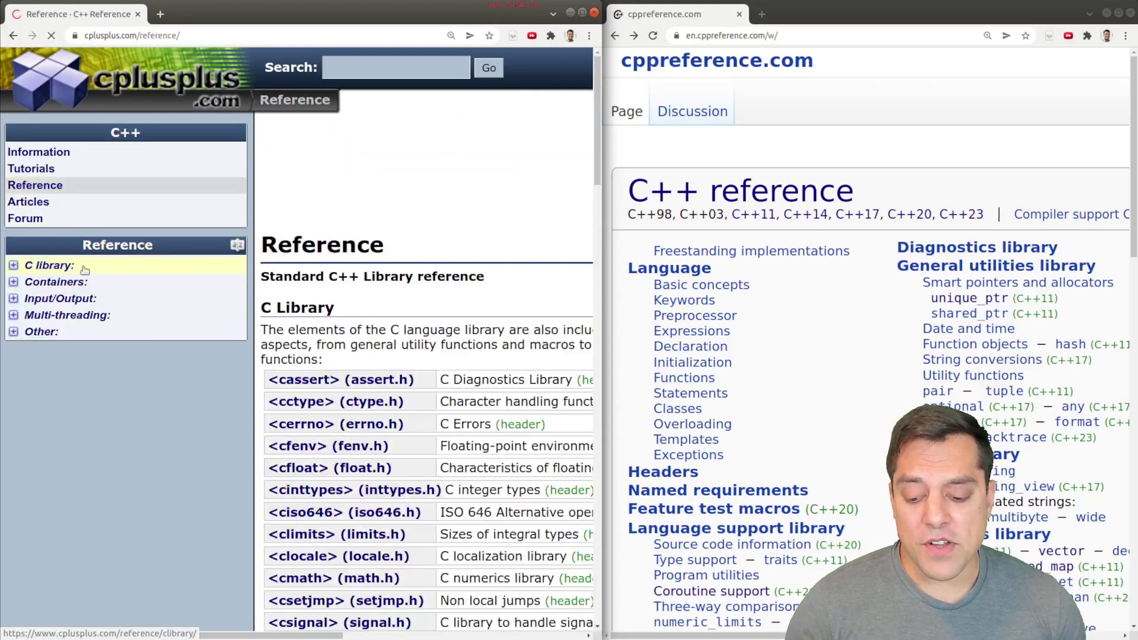
pyautogui.click(56, 282)
pyautogui.scroll(-1, 141, 317)
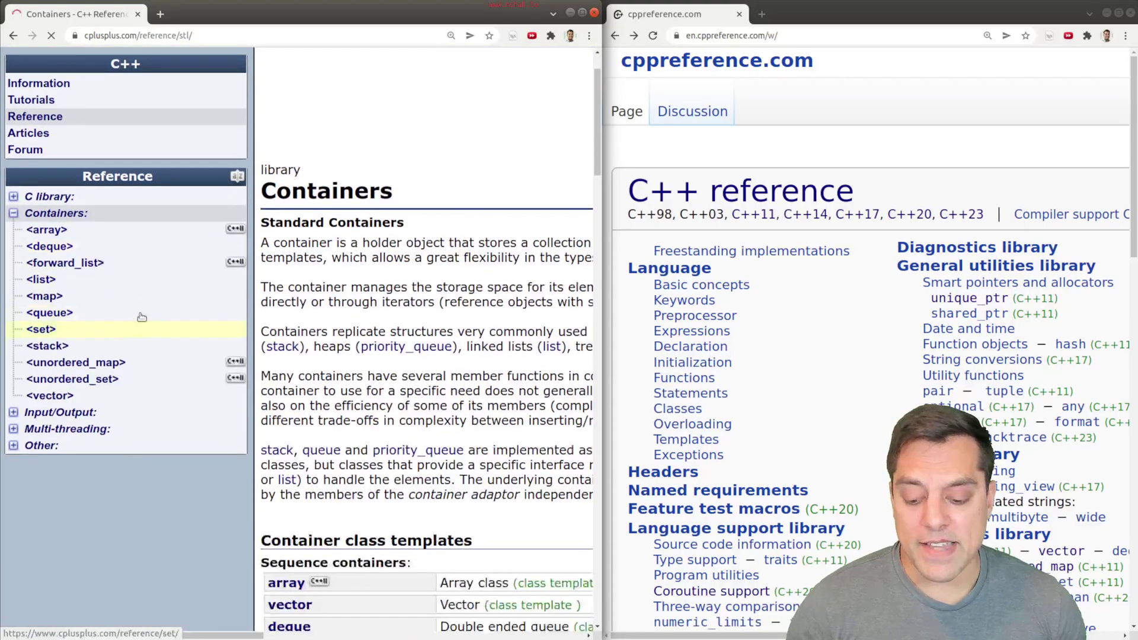
pyautogui.scroll(-1, 142, 317)
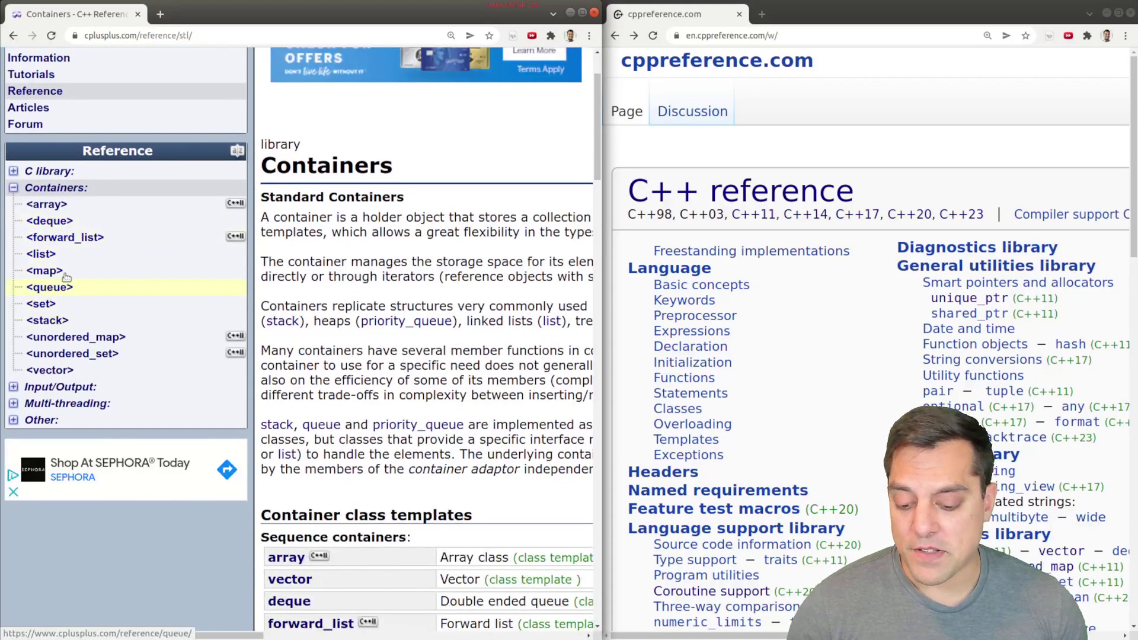
pyautogui.click(57, 370)
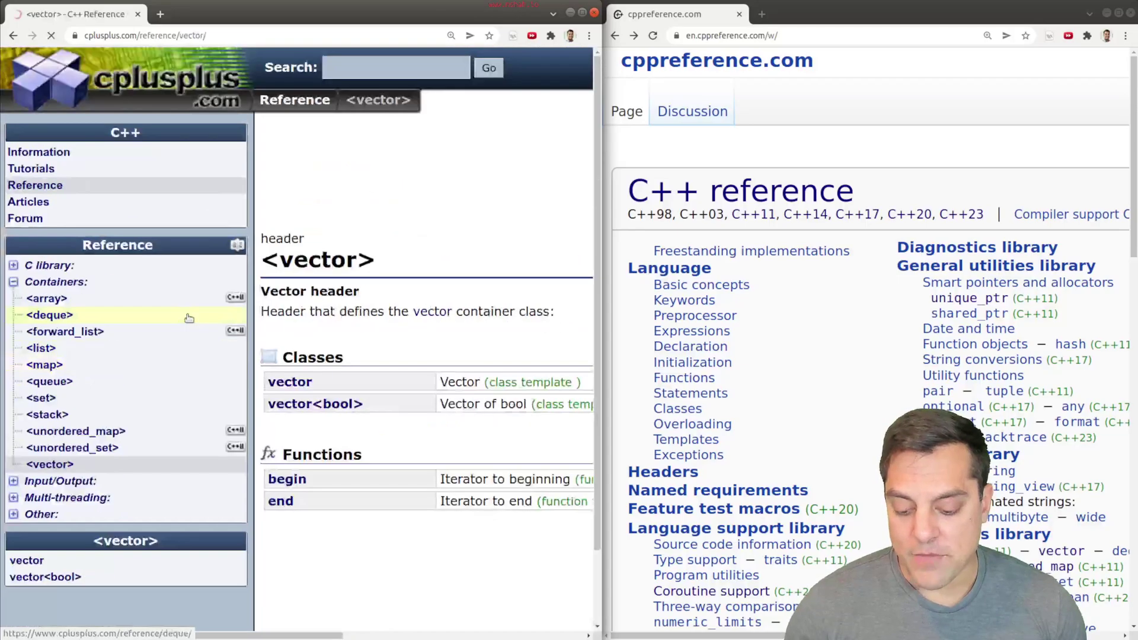
pyautogui.scroll(-1, 188, 318)
pyautogui.click(291, 298)
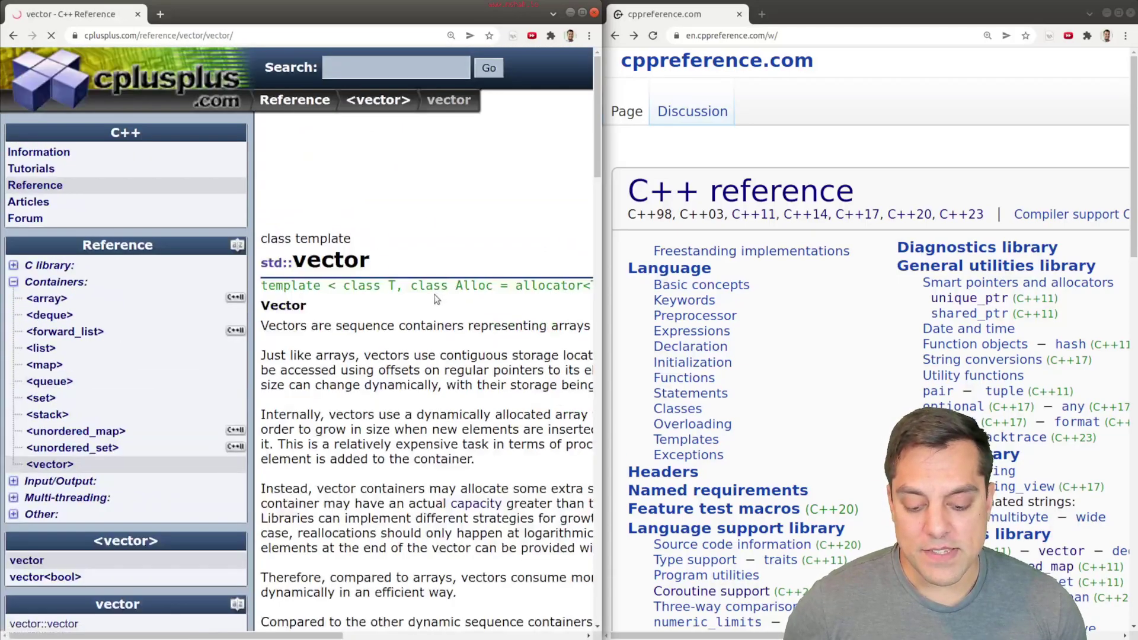
# Open vector::size from the Capacity member functions and review its example program.
pyautogui.scroll(-10, 435, 298)
pyautogui.hotkey('ctrl', '-')
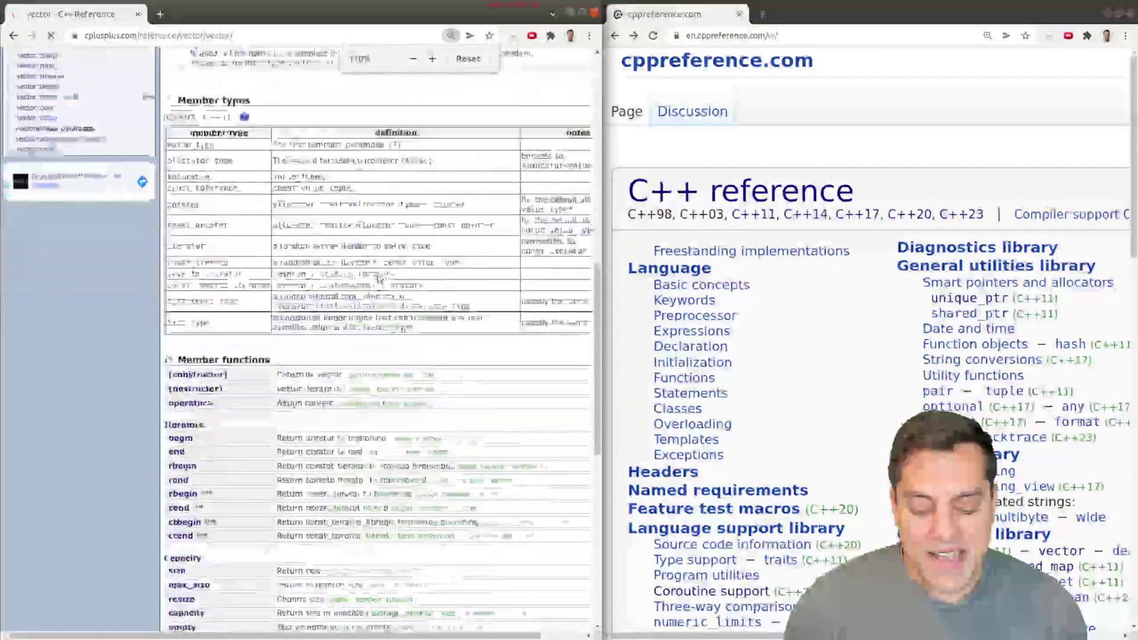
pyautogui.scroll(-3, 380, 277)
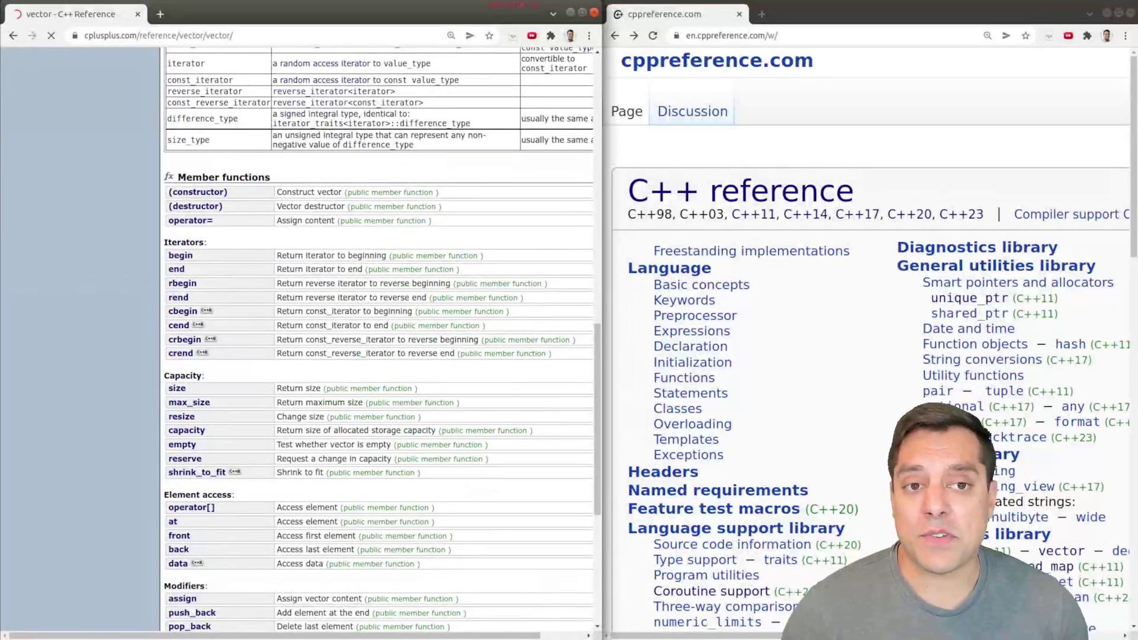
pyautogui.scroll(-1, 159, 333)
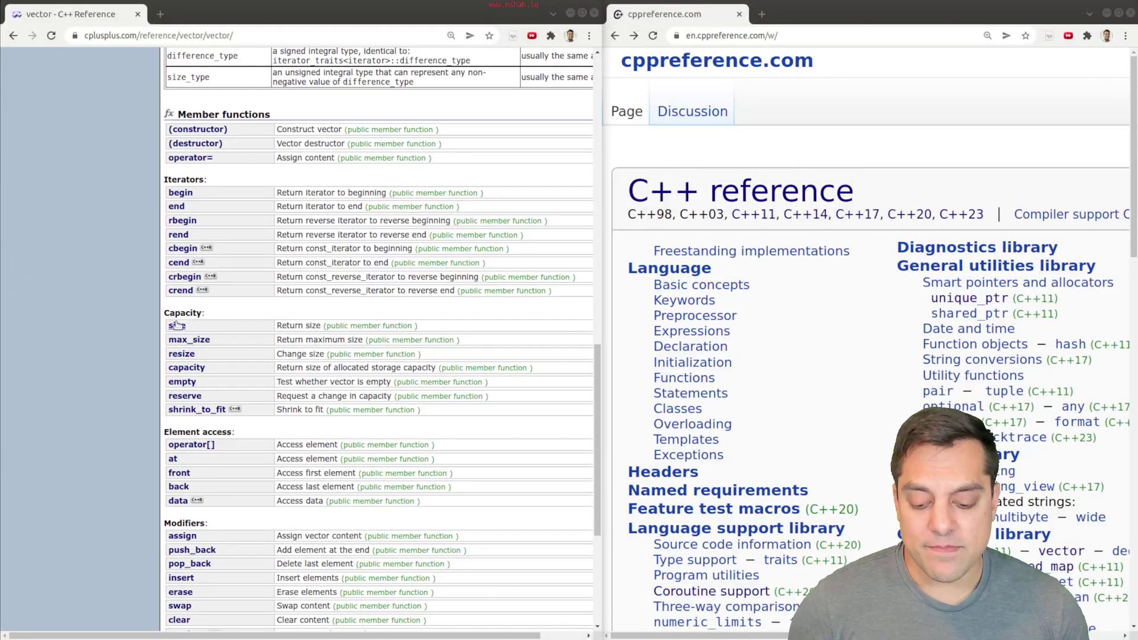
pyautogui.click(176, 326)
pyautogui.scroll(-5, 521, 308)
pyautogui.hotkey('ctrl', '+')
pyautogui.hotkey('ctrl', '+')
pyautogui.hotkey('ctrl', '+')
pyautogui.moveTo(320, 275); pyautogui.dragTo(470, 536)
pyautogui.click(471, 536)
pyautogui.click(880, 104)
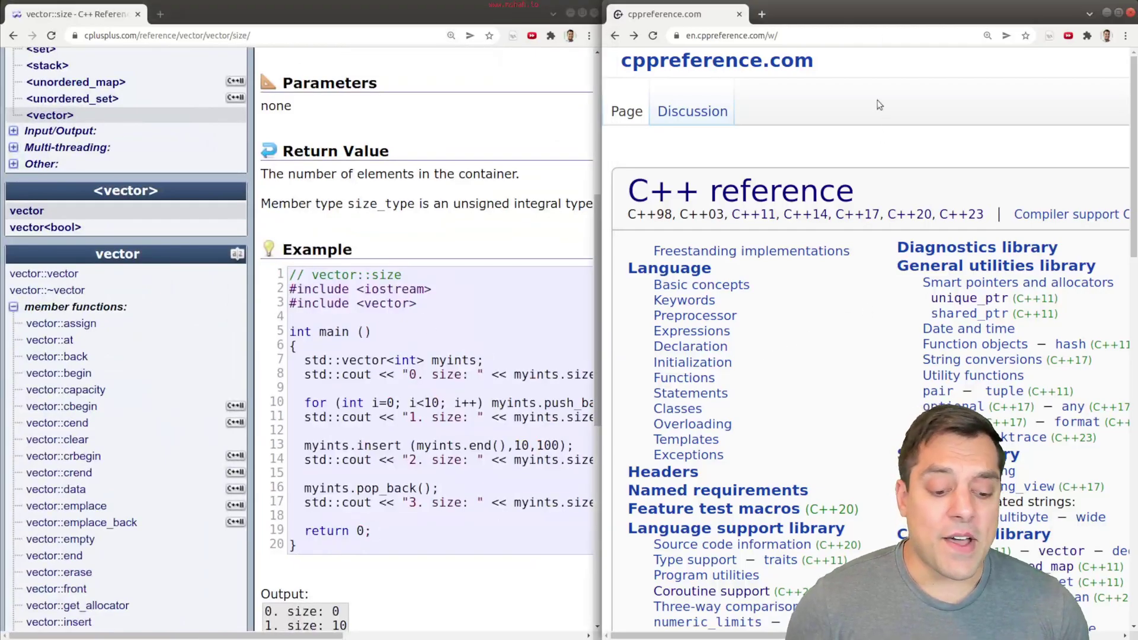
# Maximize the cppreference window and open the std::vector page found by searching 'vector'.
pyautogui.doubleClick(867, 10)
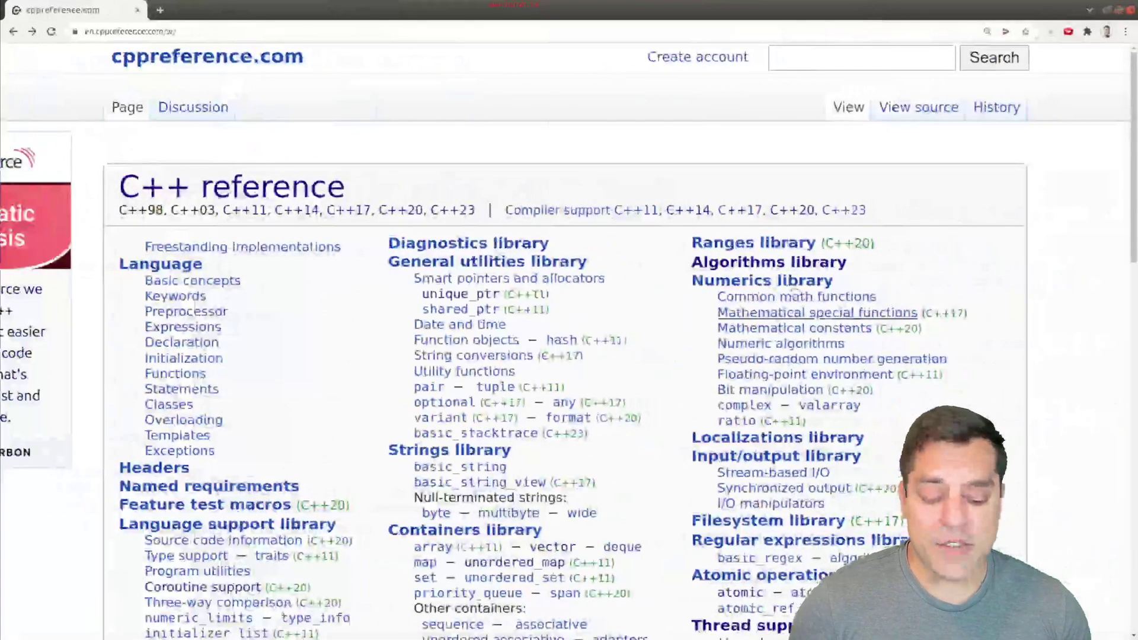
pyautogui.hotkey('ctrl', 'f')
pyautogui.write('vector')
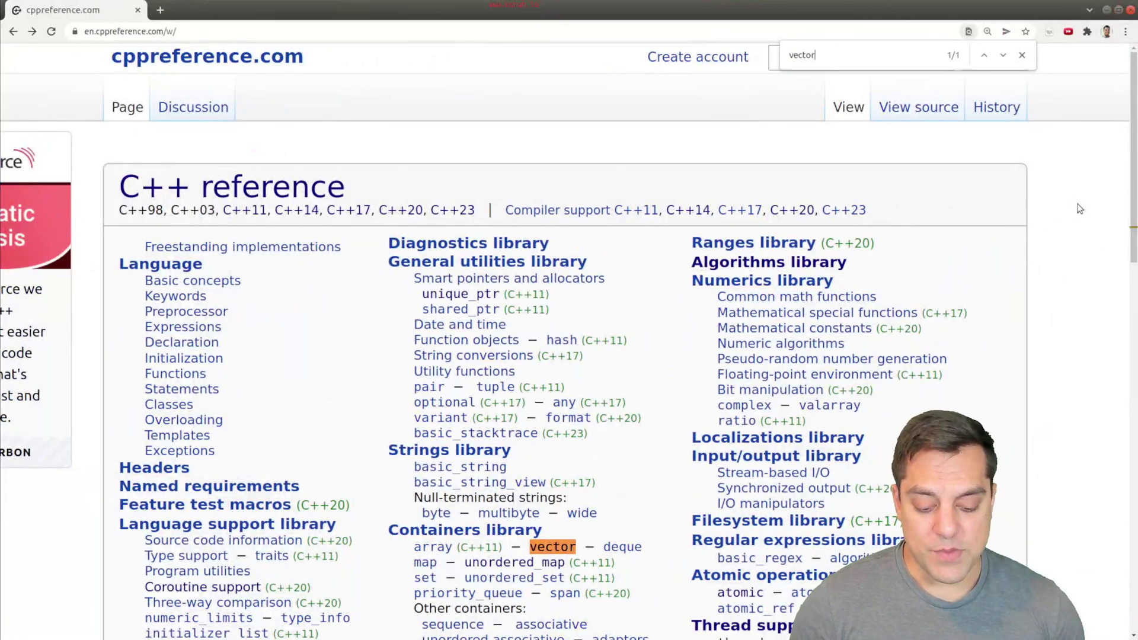
pyautogui.click(556, 551)
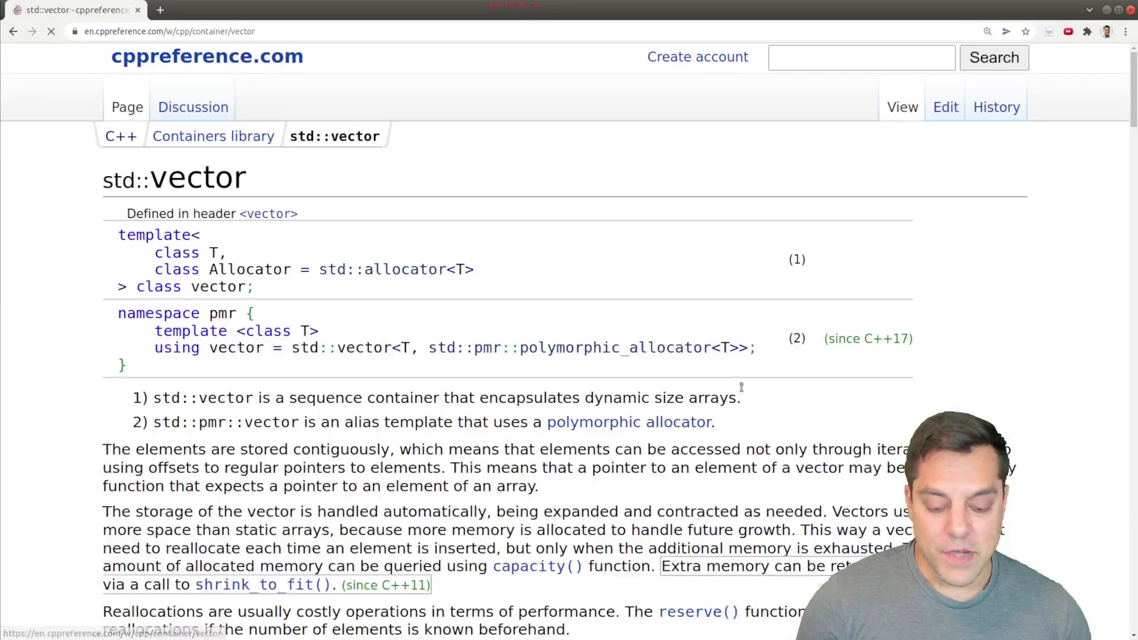
# Open size from std::vector's member functions and scroll to its Example section.
pyautogui.scroll(-20, 741, 387)
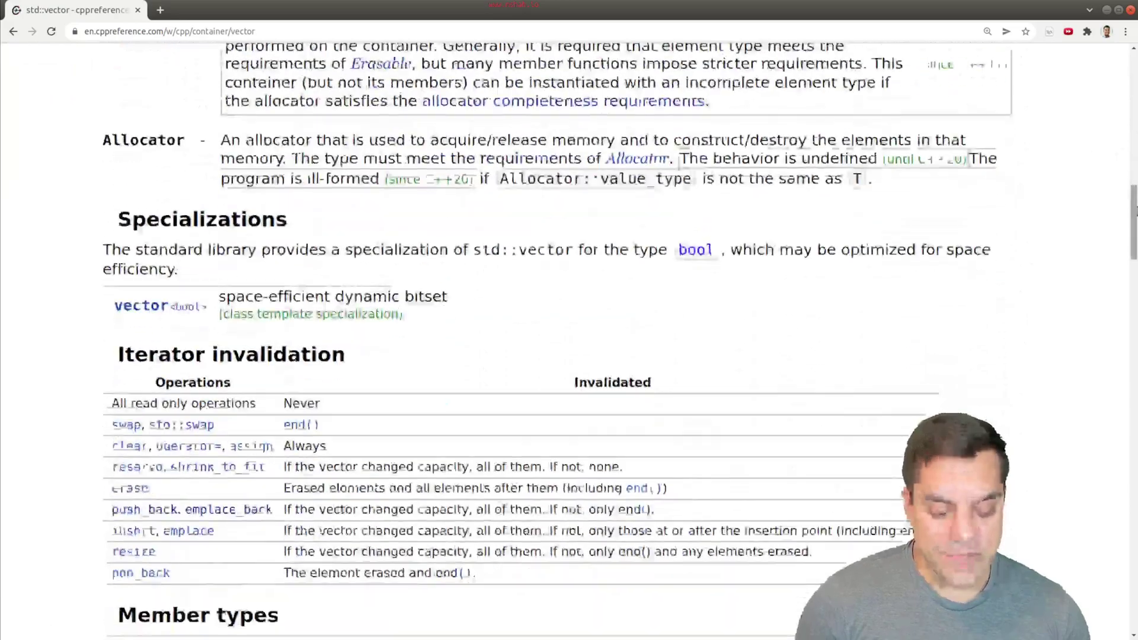
pyautogui.scroll(-20, 503, 341)
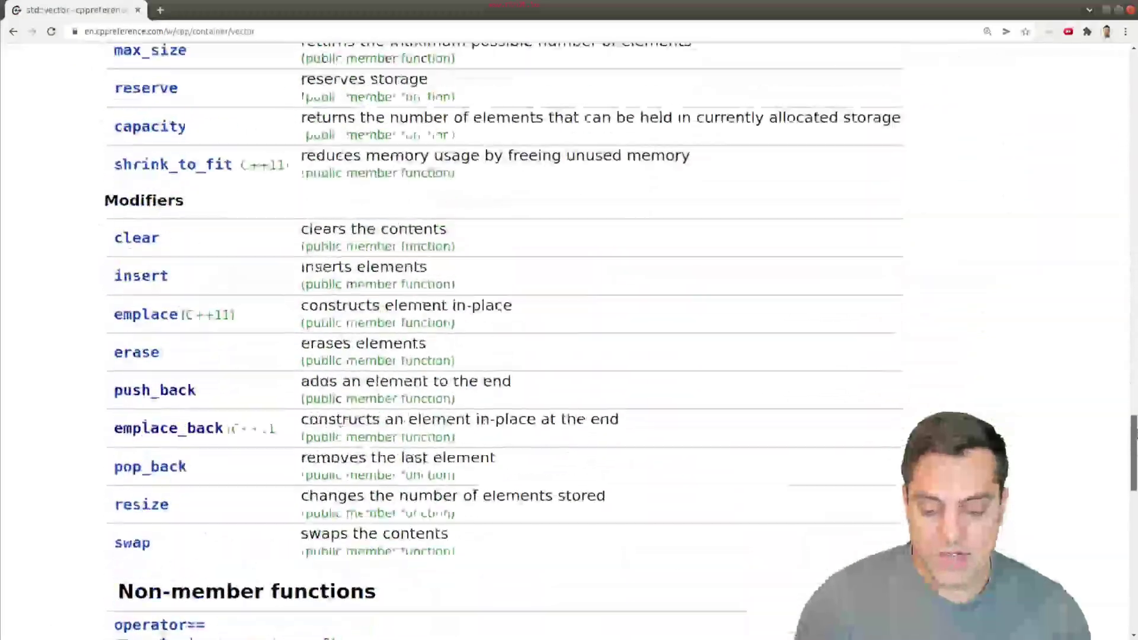
pyautogui.scroll(5, 341, 424)
pyautogui.click(135, 315)
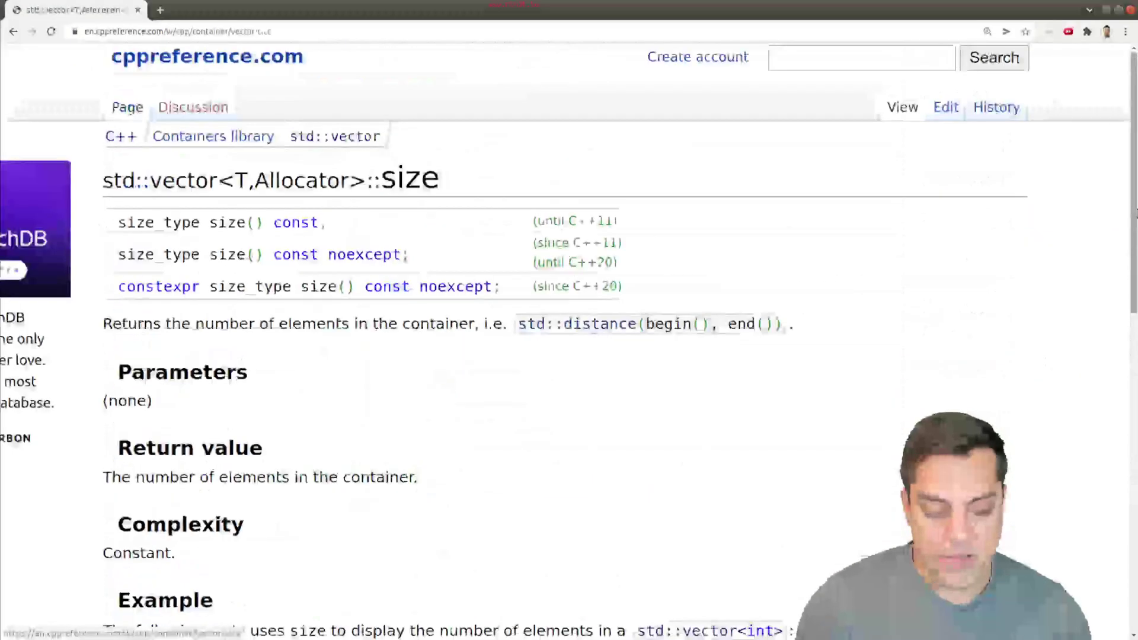
pyautogui.scroll(-8, 534, 344)
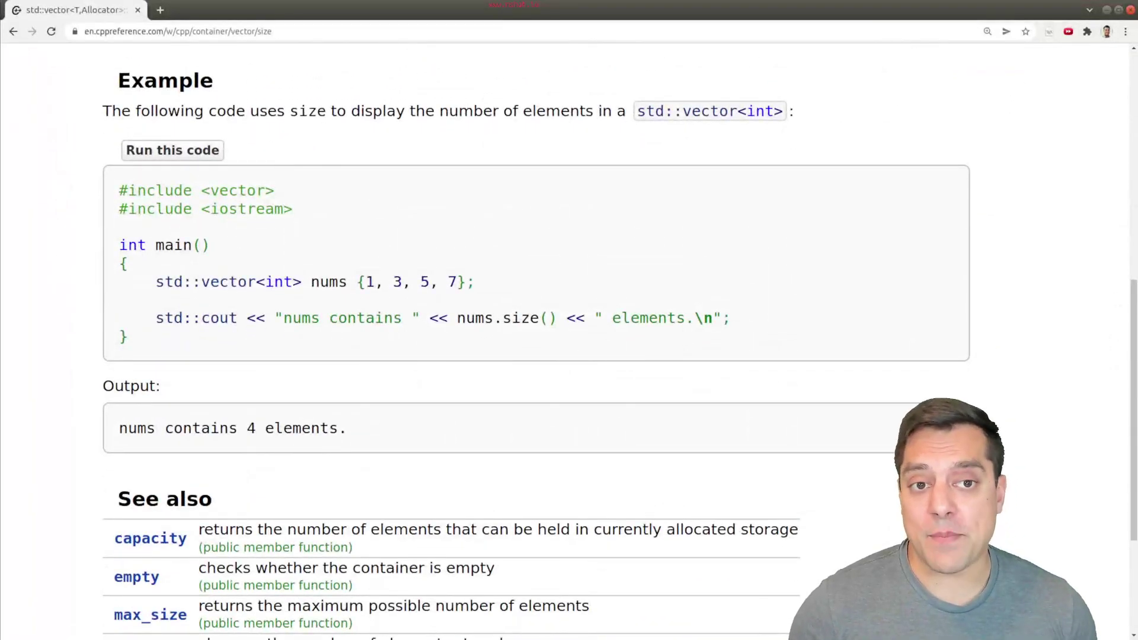
# Switch the example to runnable mode and review its code and 'nums contains 4 elements' output.
pyautogui.click(171, 156)
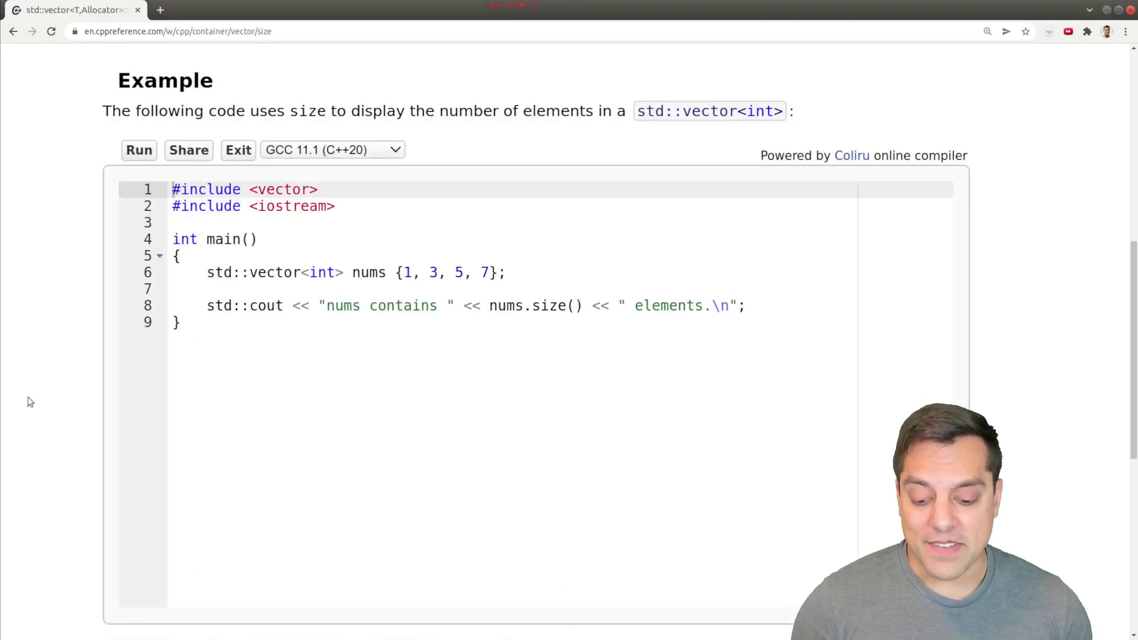
pyautogui.scroll(-5, 109, 193)
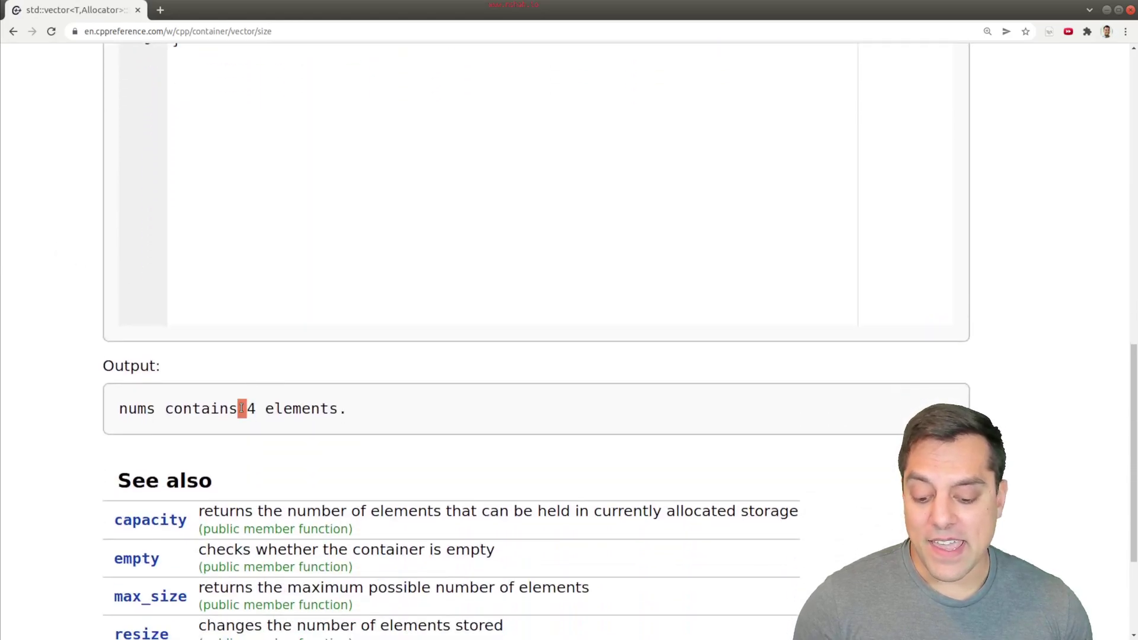
pyautogui.tripleClick(241, 408)
pyautogui.click(245, 403)
pyautogui.scroll(3, 147, 326)
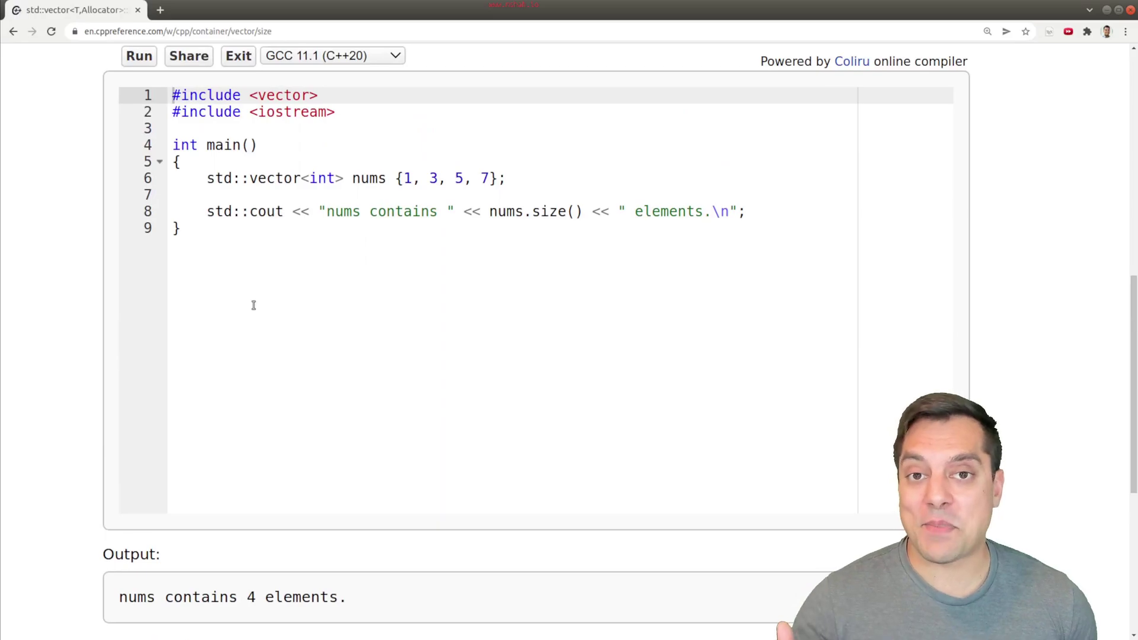
pyautogui.moveTo(271, 244); pyautogui.dragTo(174, 95)
pyautogui.click(394, 239)
# Append ', 11' to the nums initializer and run it, printing 'nums contains 5 elements.'.
pyautogui.click(481, 179)
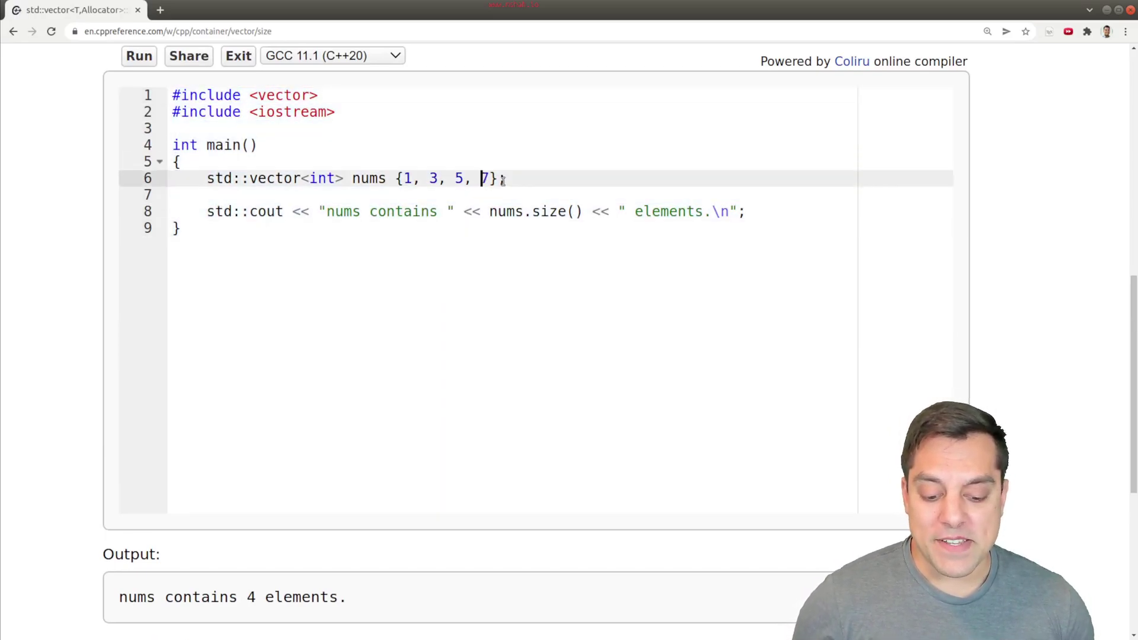
pyautogui.hotkey('ctrl', '+')
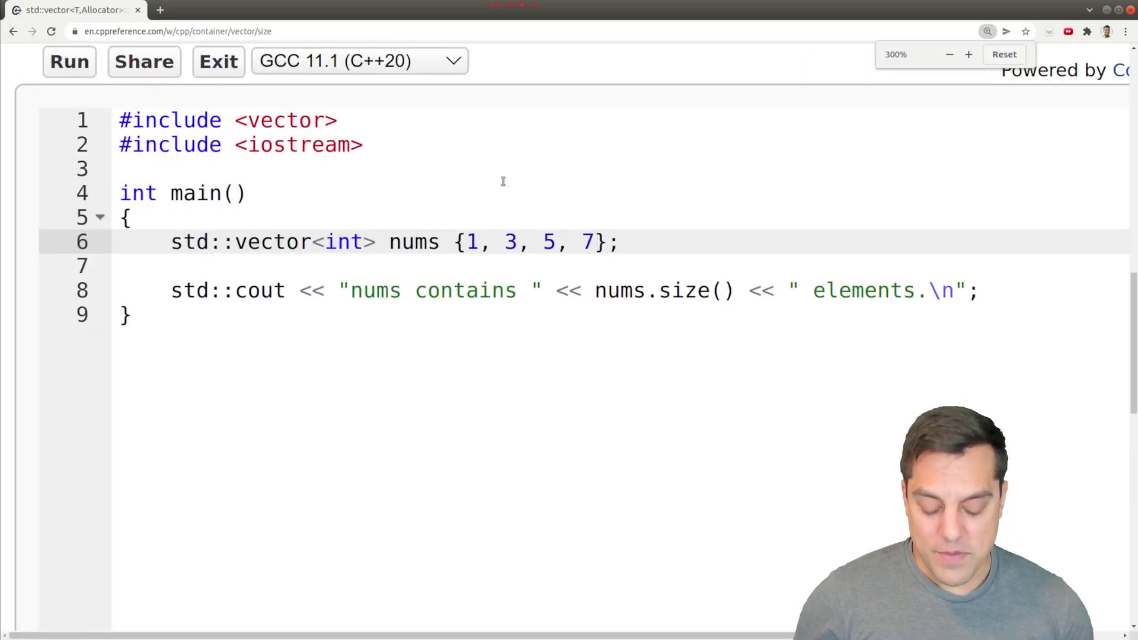
pyautogui.write(', 11')
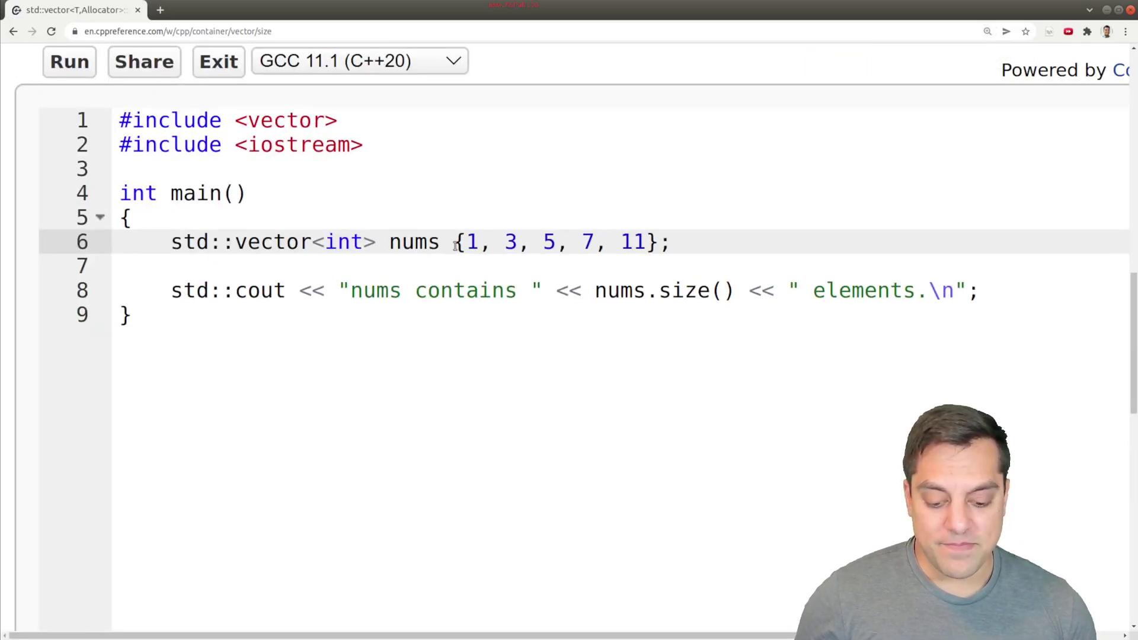
pyautogui.hotkey('ctrl', '-')
pyautogui.hotkey('ctrl', '-')
pyautogui.hotkey('ctrl', '-')
pyautogui.moveTo(278, 529); pyautogui.dragTo(319, 516)
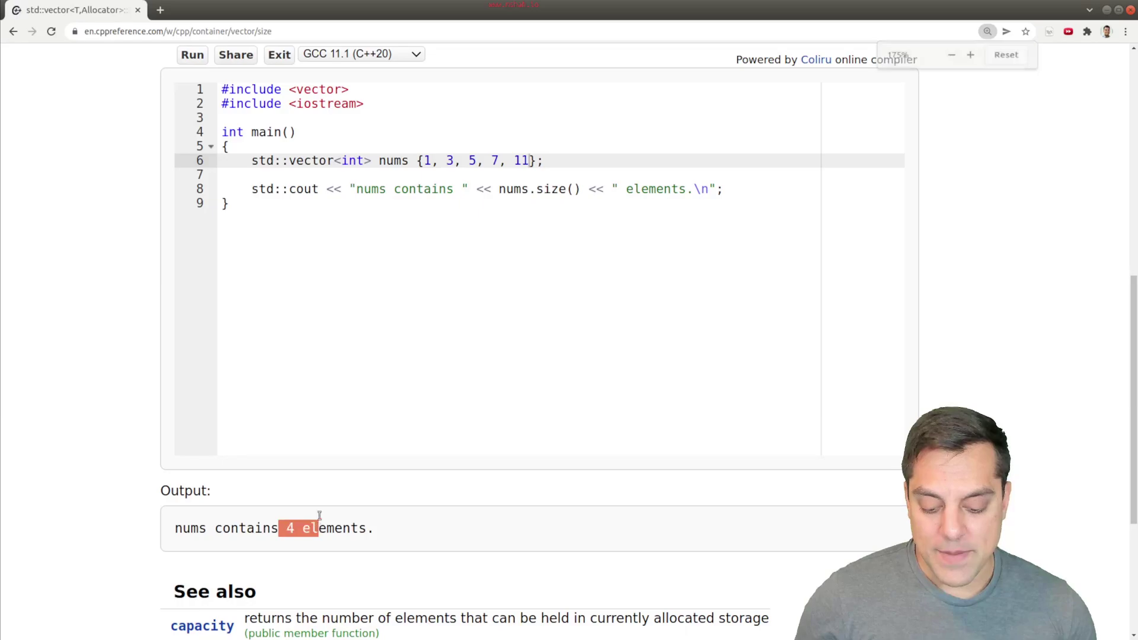
pyautogui.click(193, 55)
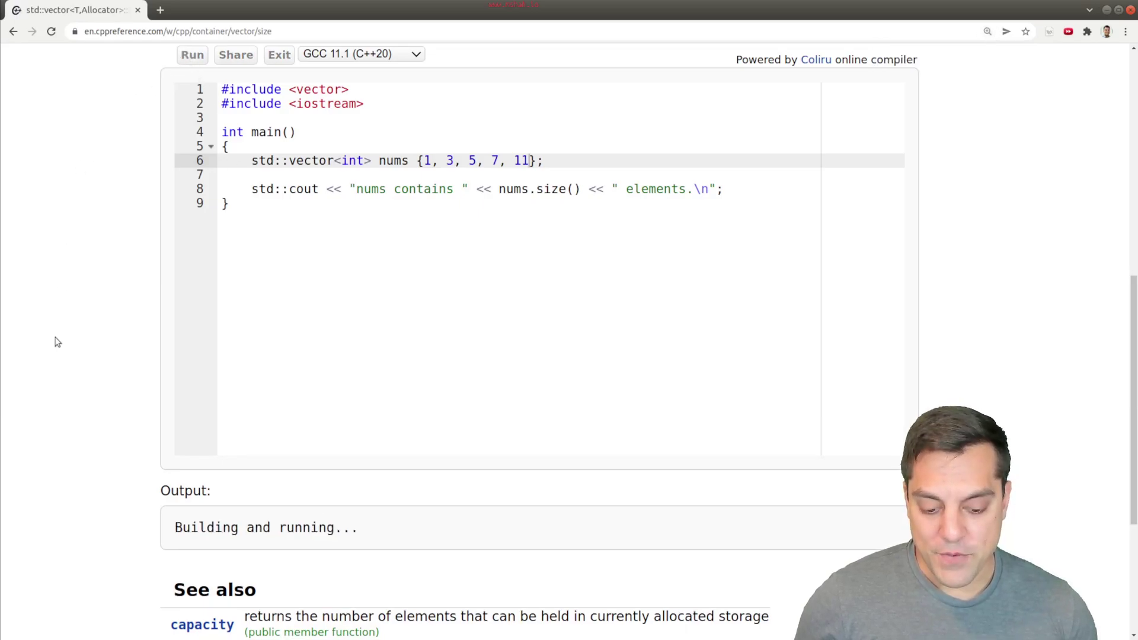
pyautogui.scroll(-1, 65, 349)
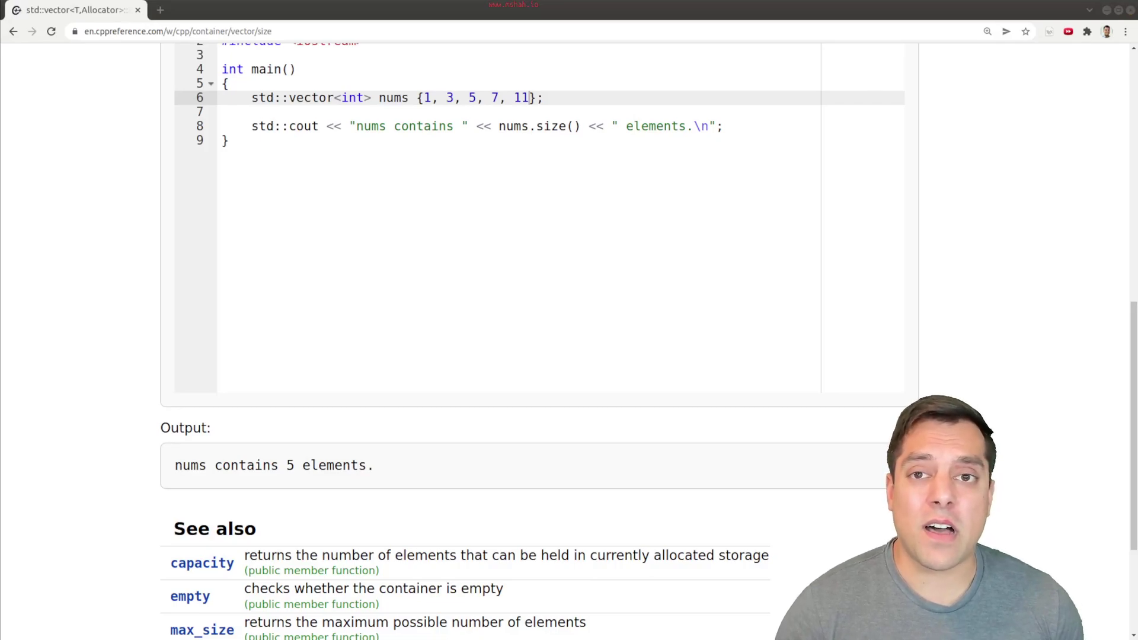
pyautogui.click(106, 242)
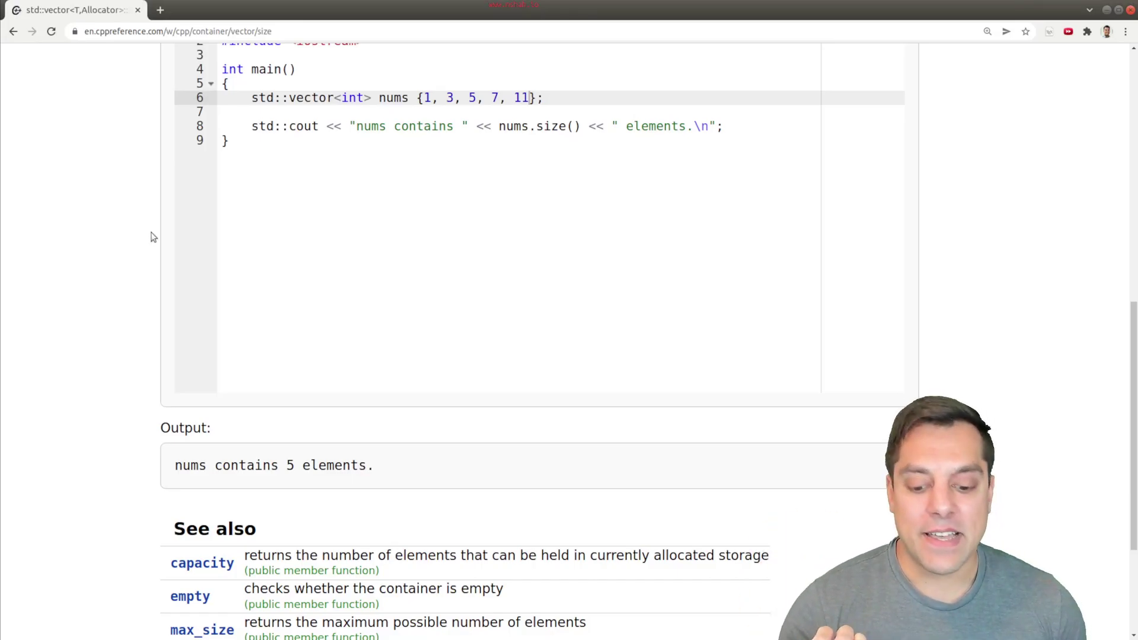
pyautogui.moveTo(1133, 332); pyautogui.dragTo(650, 107)
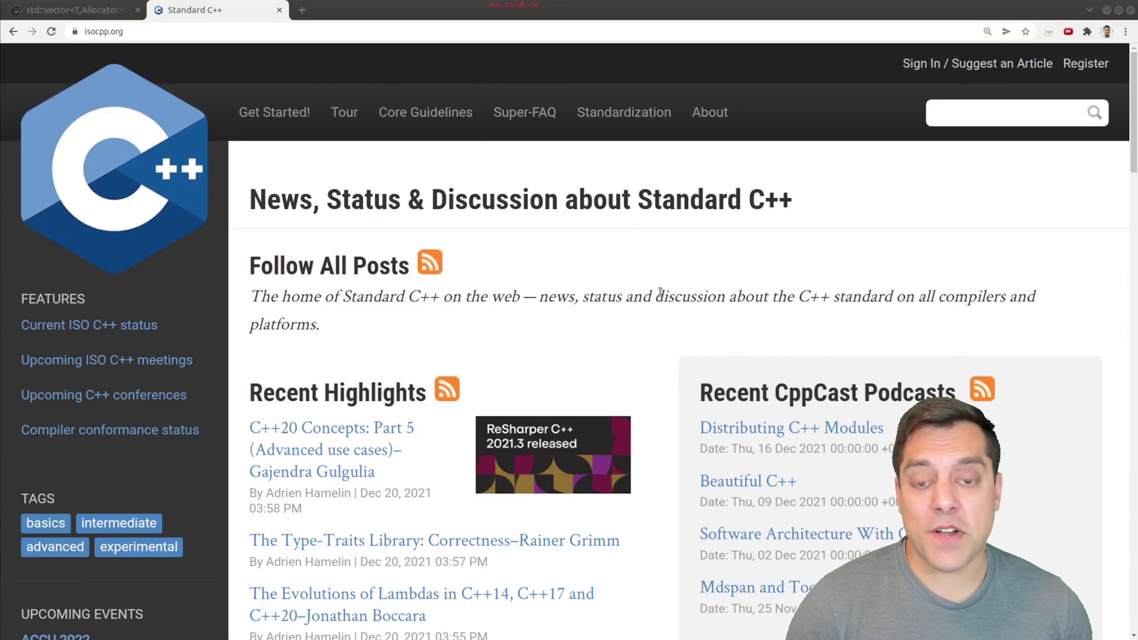
# Scroll down through isocpp.org's Recent Highlights and CppCast podcasts, then back up.
pyautogui.scroll(-2, 670, 328)
pyautogui.scroll(-2, 670, 327)
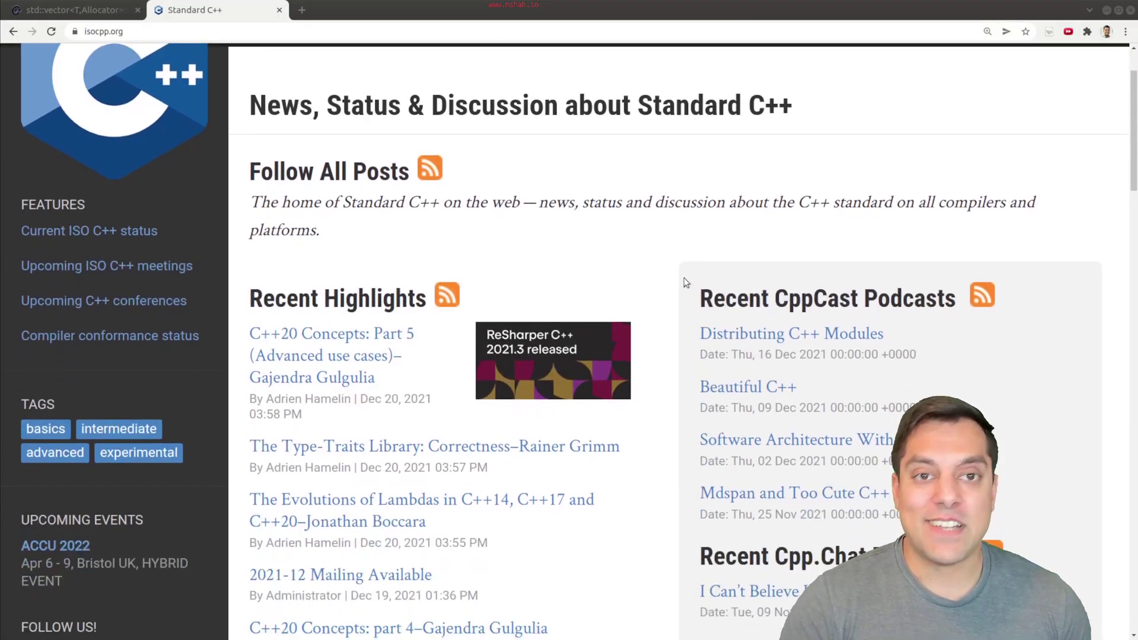
pyautogui.scroll(-4, 670, 291)
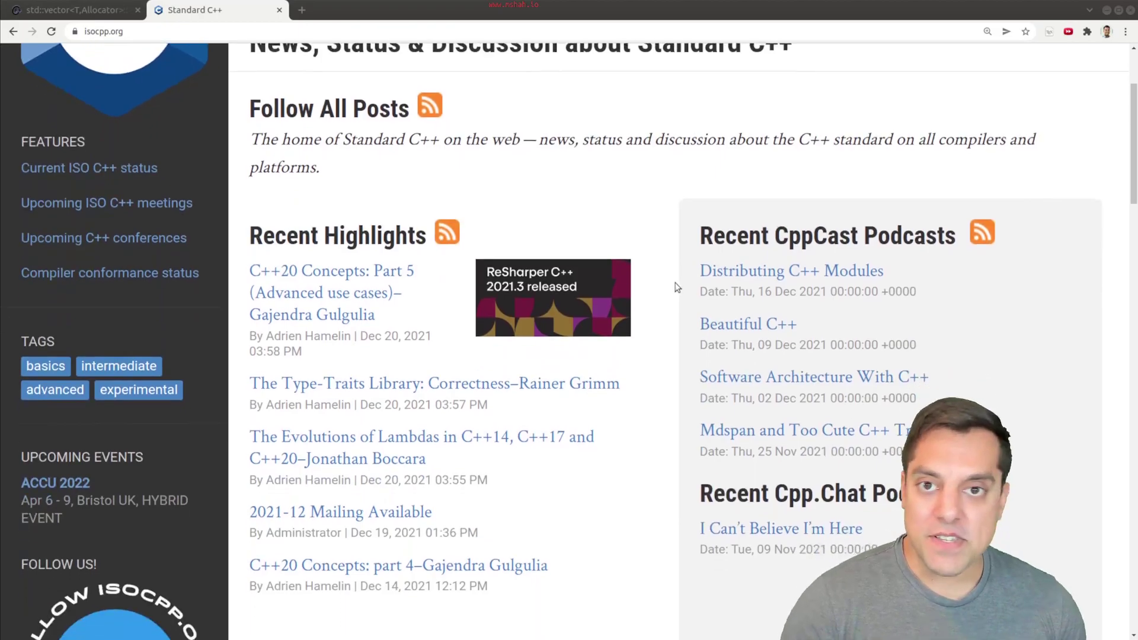
pyautogui.scroll(6, 677, 286)
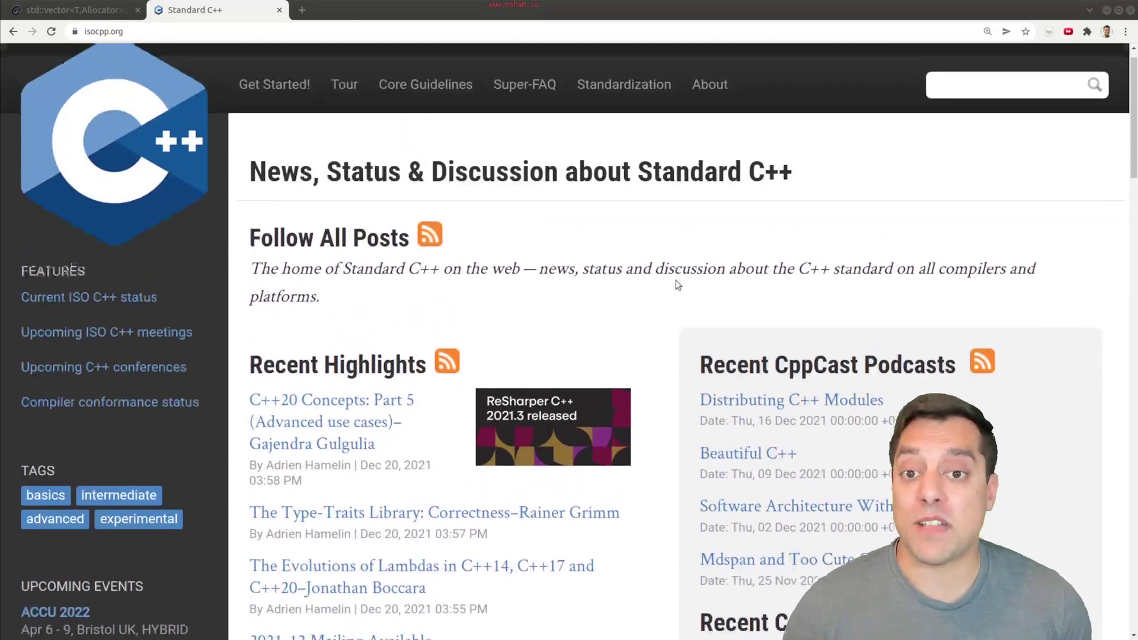